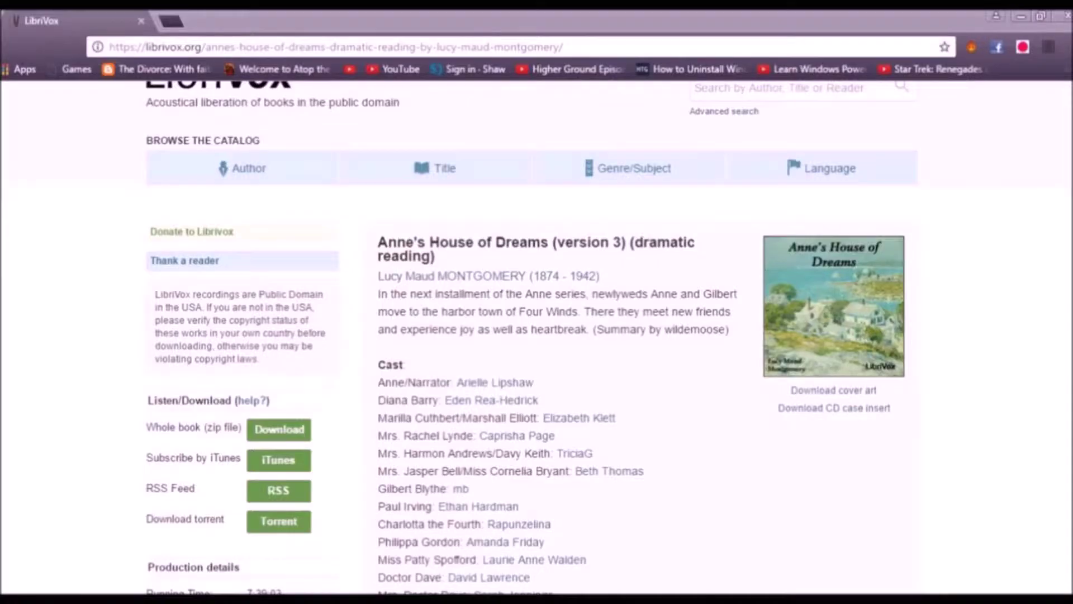
Download the whole-book zip of Anne's House of Dreams from LibriVox and list all downloads.
{"action": "scroll", "coordinate": [536, 335], "scroll_direction": "down", "scroll_amount": 3}
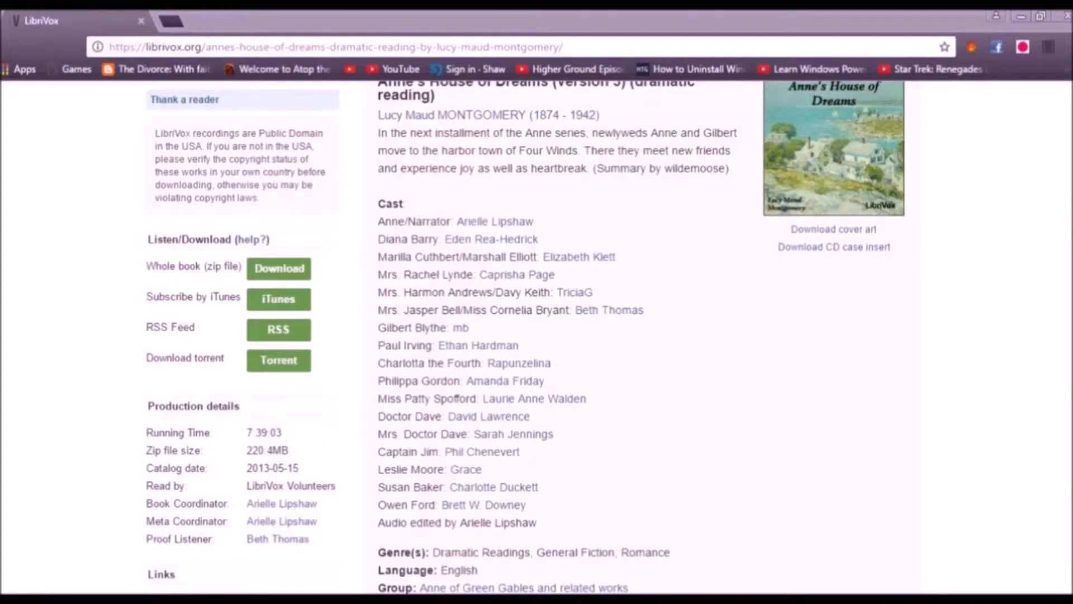
{"action": "left_click", "coordinate": [279, 268]}
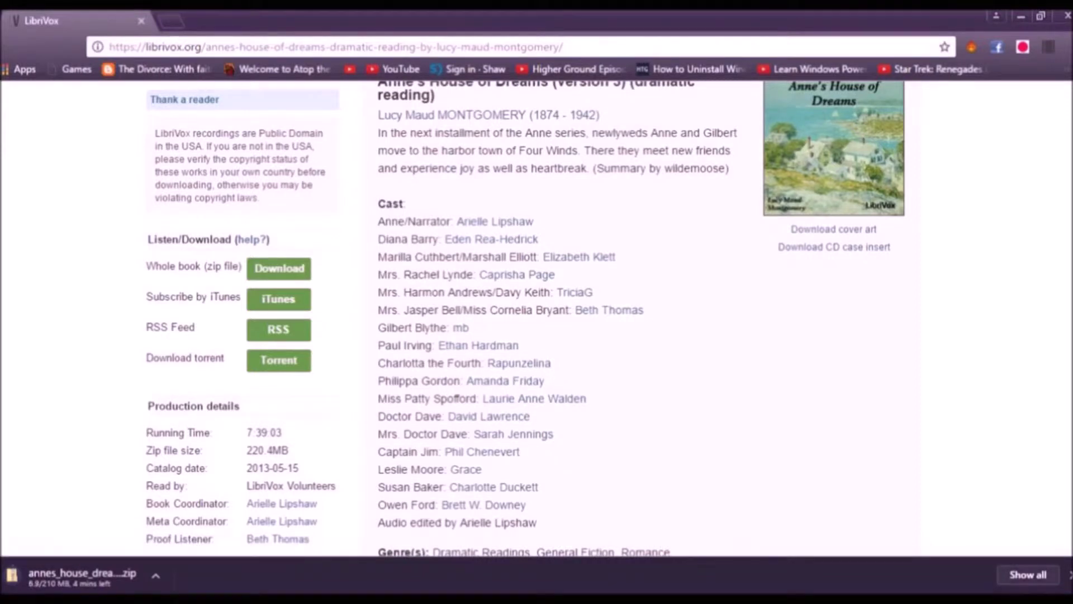
{"action": "left_click", "coordinate": [1028, 575]}
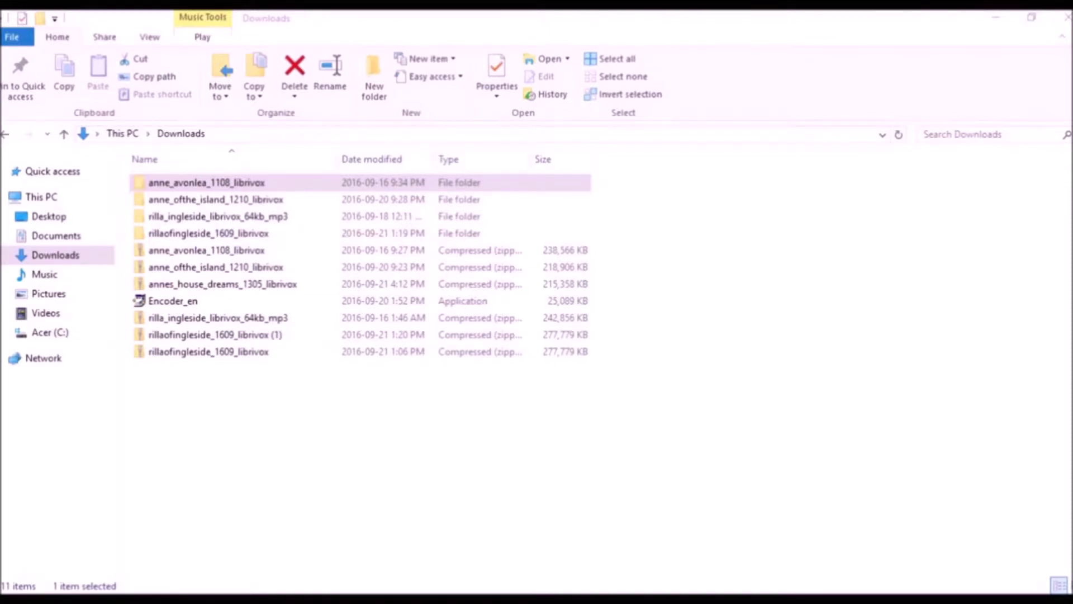
Extract annes_house_dreams_1305_librivox.zip into its default same-named folder in Downloads.
{"action": "left_click", "coordinate": [224, 284]}
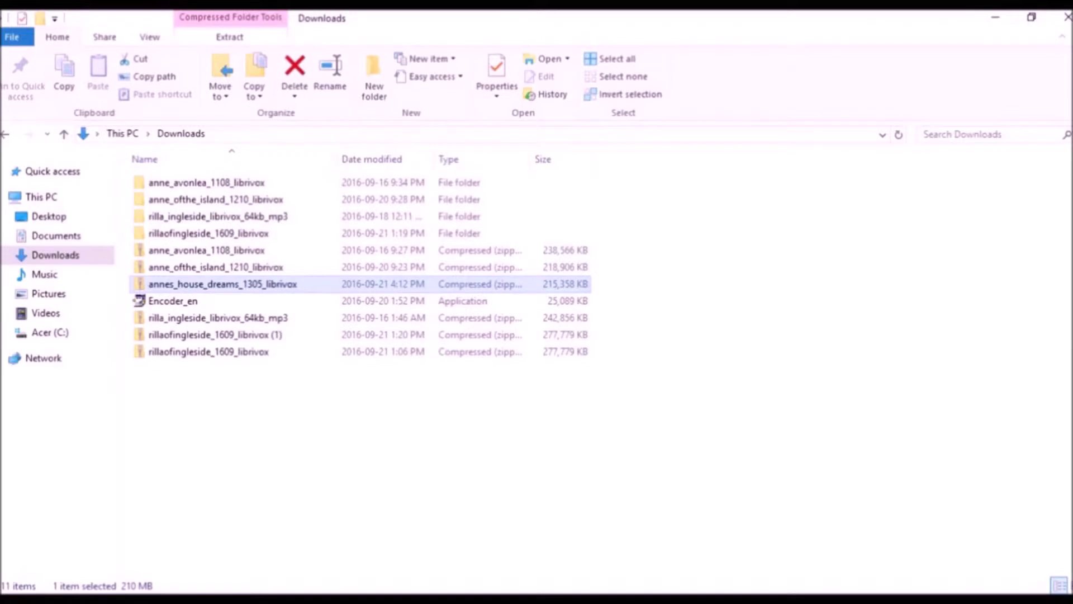
{"action": "right_click", "coordinate": [311, 284]}
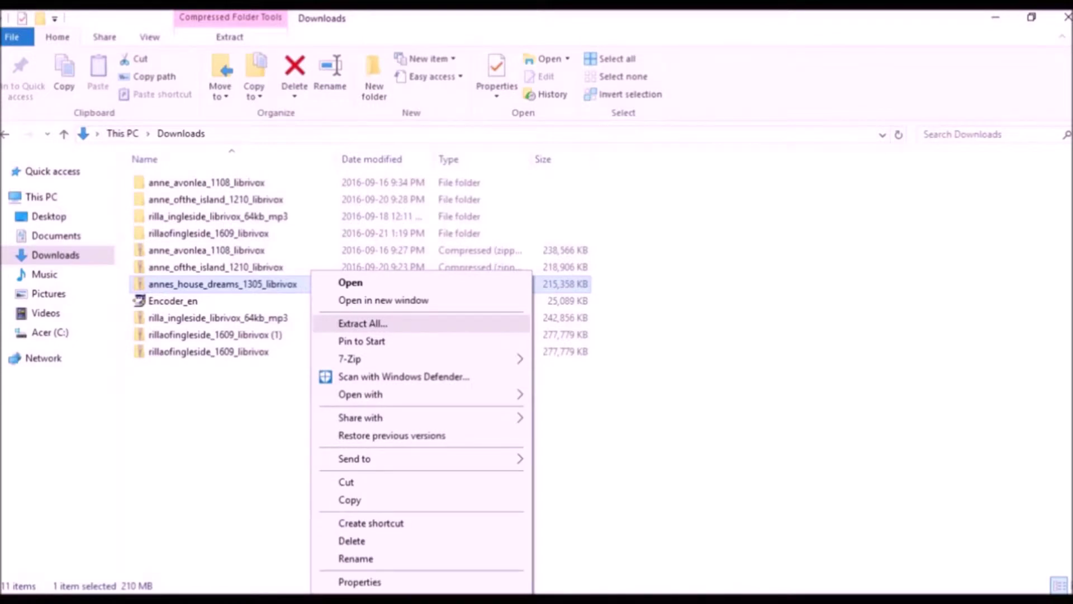
{"action": "left_click", "coordinate": [363, 324]}
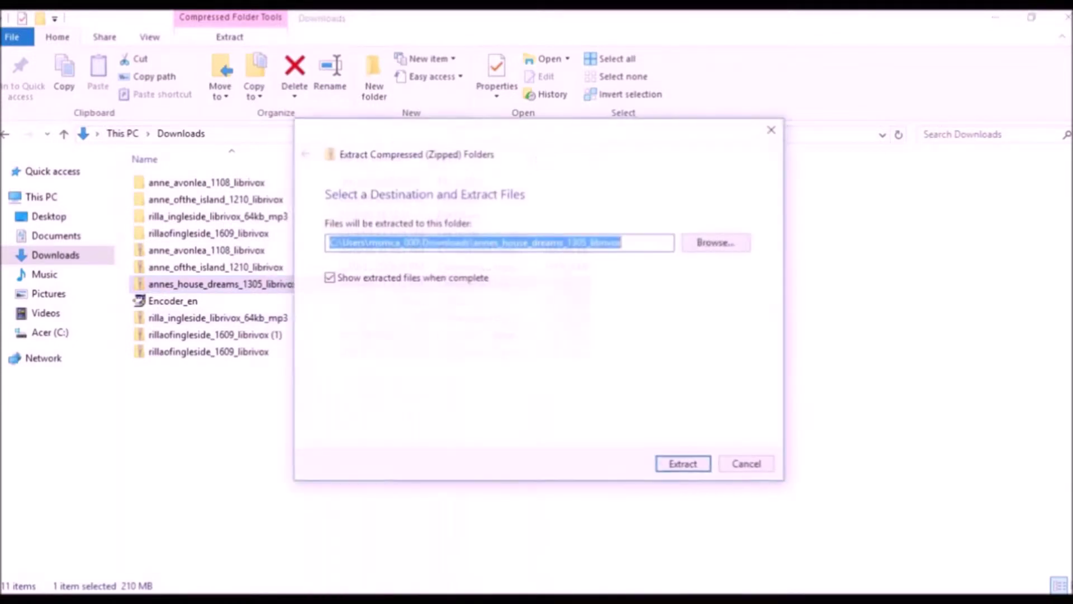
{"action": "left_click", "coordinate": [717, 243]}
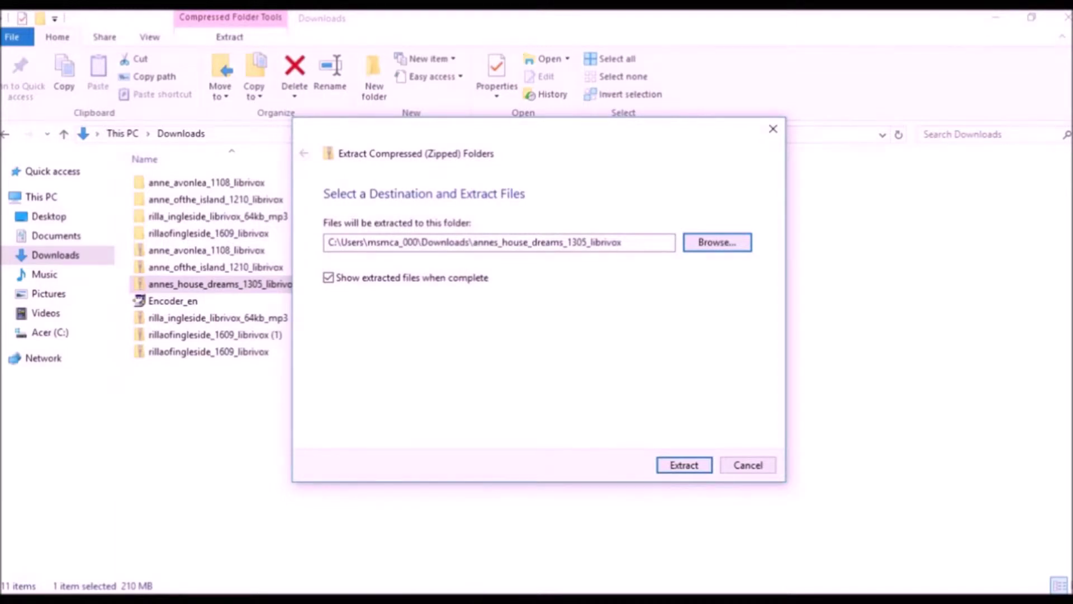
{"action": "left_click", "coordinate": [684, 465]}
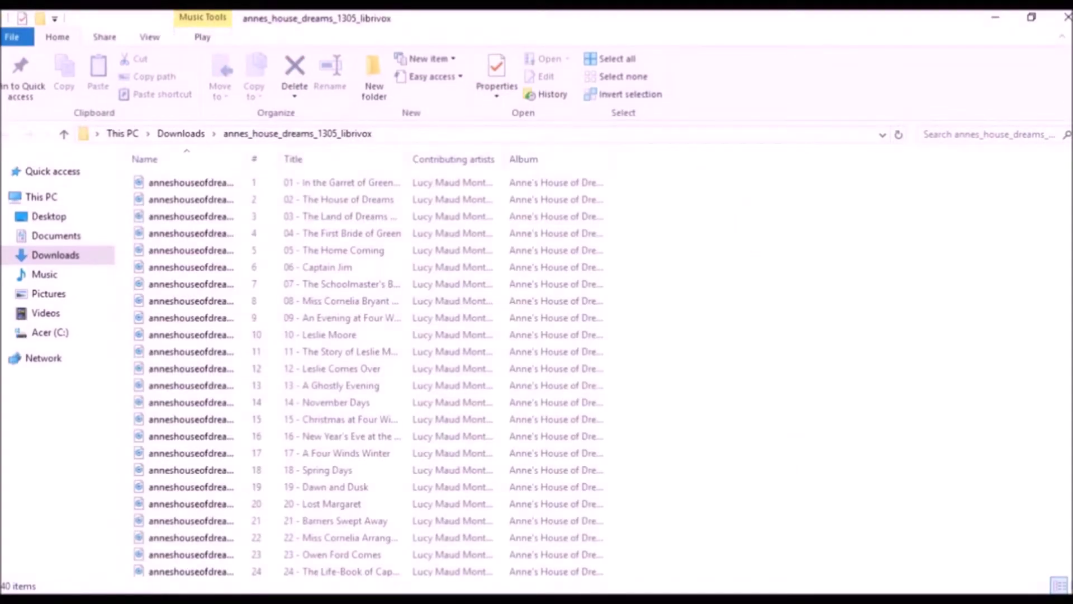
Scroll the extracted folder to confirm tracks 17–40 are present.
{"action": "scroll", "coordinate": [368, 375], "scroll_direction": "down", "scroll_amount": 5}
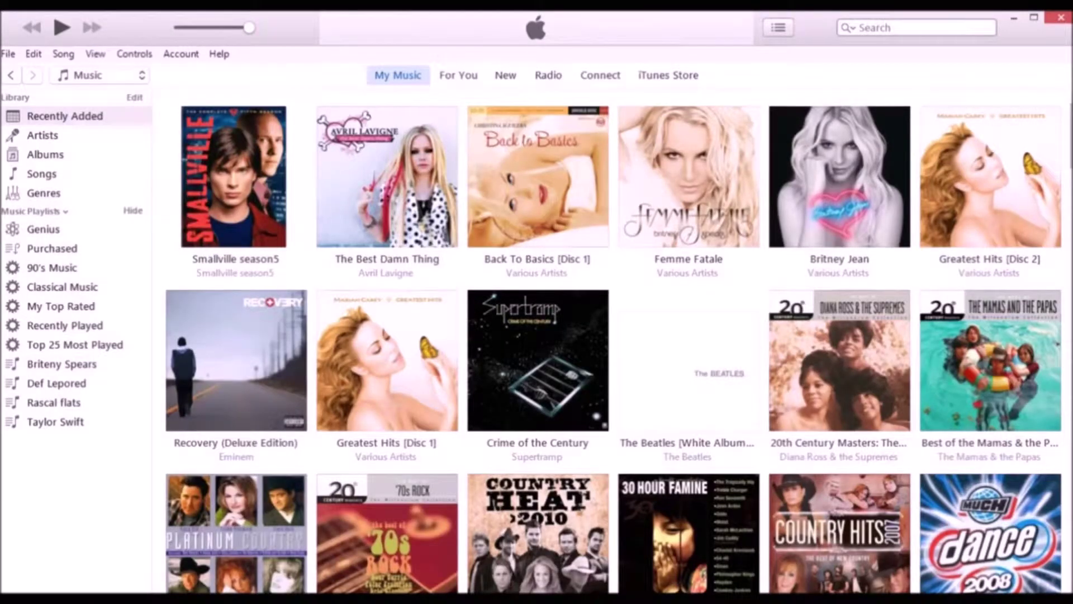
Open iTunes' File > Add File to Library... window via the menu bar.
{"action": "key", "text": "alt"}
{"action": "left_click", "coordinate": [9, 54]}
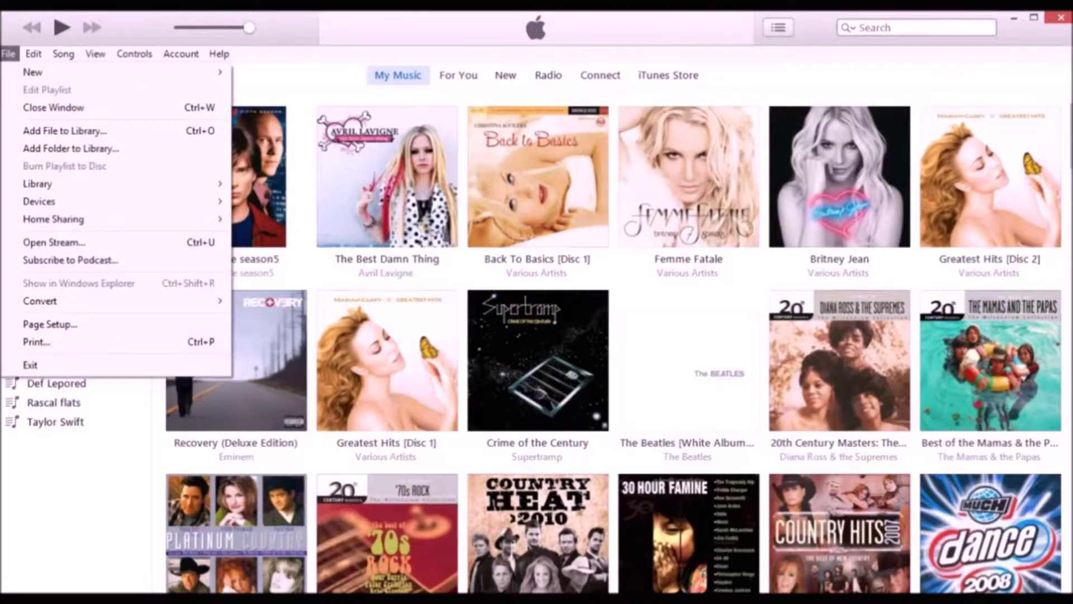
{"action": "key", "text": "Down"}
{"action": "key", "text": "Down"}
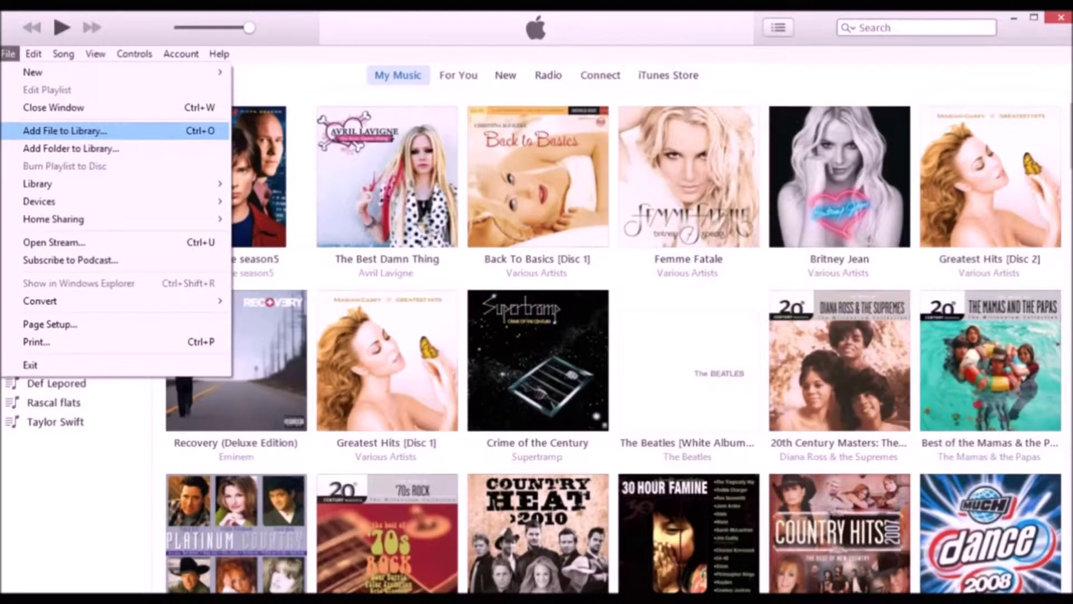
{"action": "key", "text": "Return"}
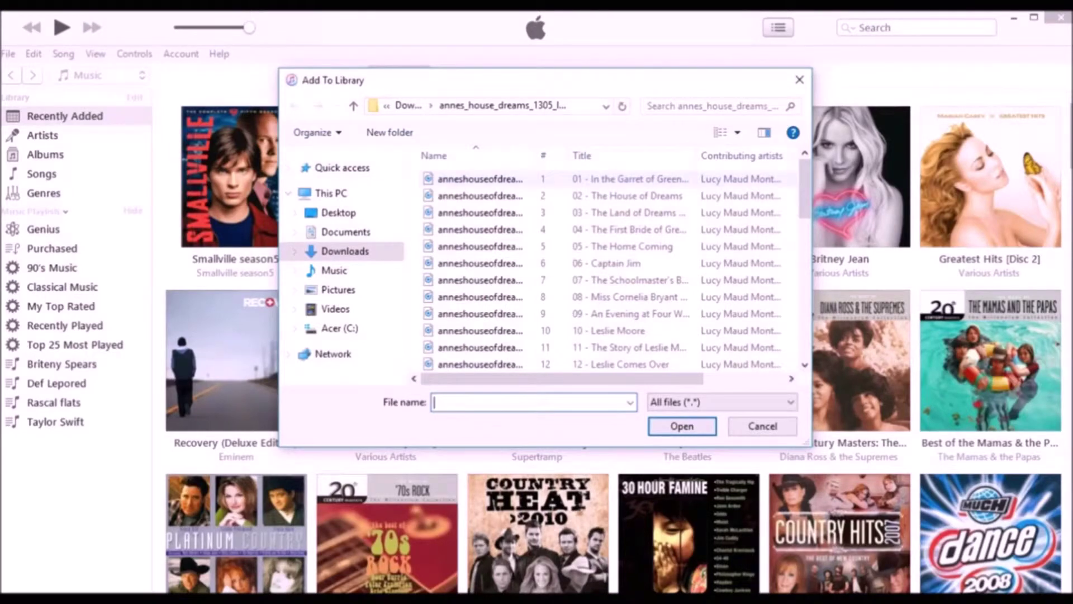
Select chapter files 01 through 40 and import them into the library.
{"action": "left_click", "coordinate": [480, 180]}
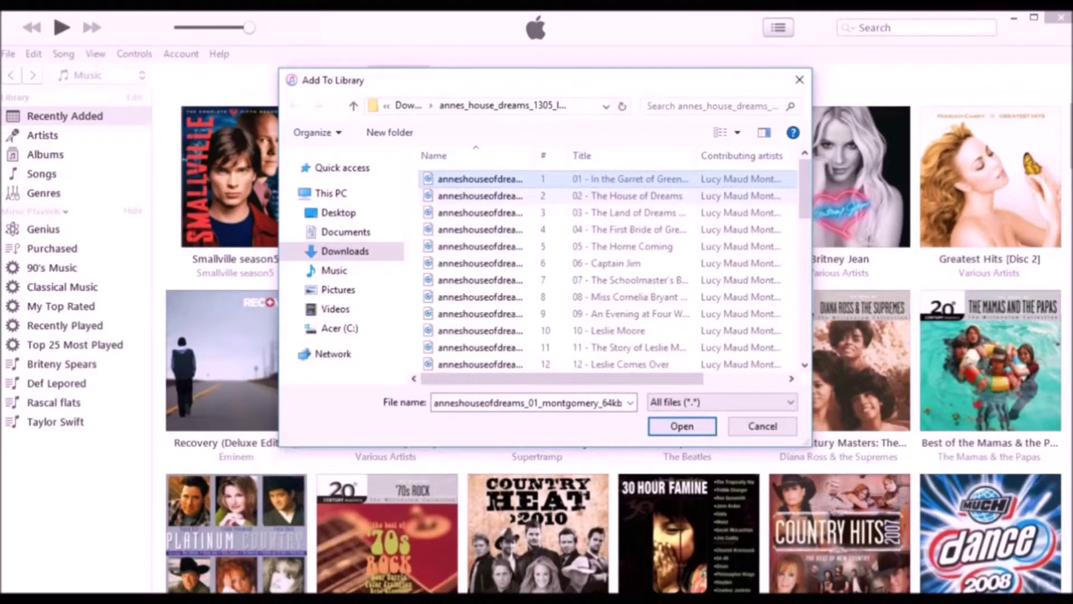
{"action": "scroll", "coordinate": [481, 204], "scroll_direction": "down", "scroll_amount": 8}
{"action": "scroll", "coordinate": [480, 211], "scroll_direction": "down", "scroll_amount": 2}
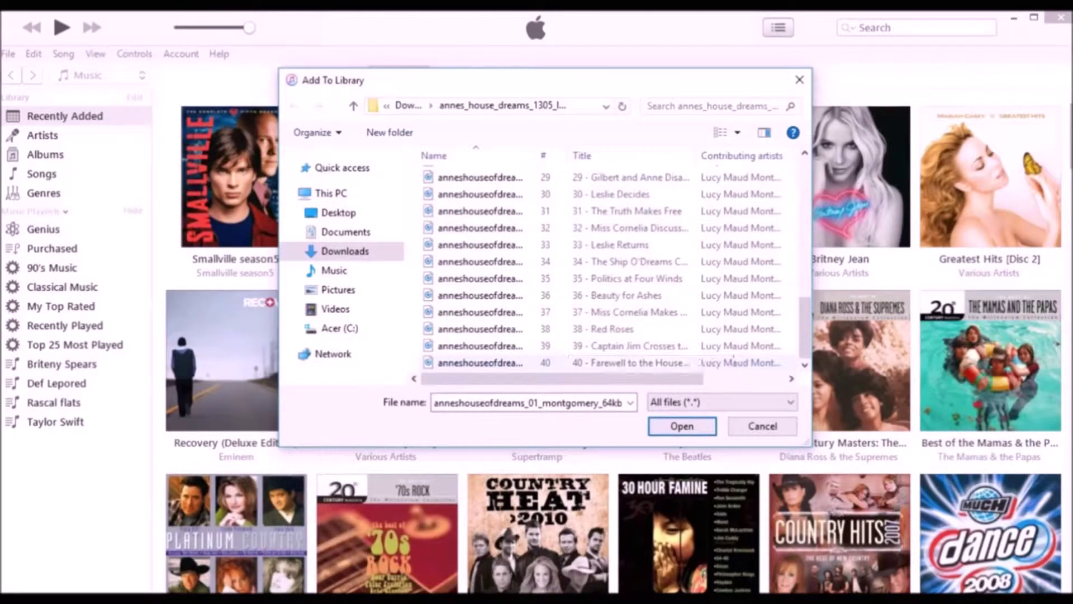
{"action": "left_click", "coordinate": [631, 363], "text": "shift"}
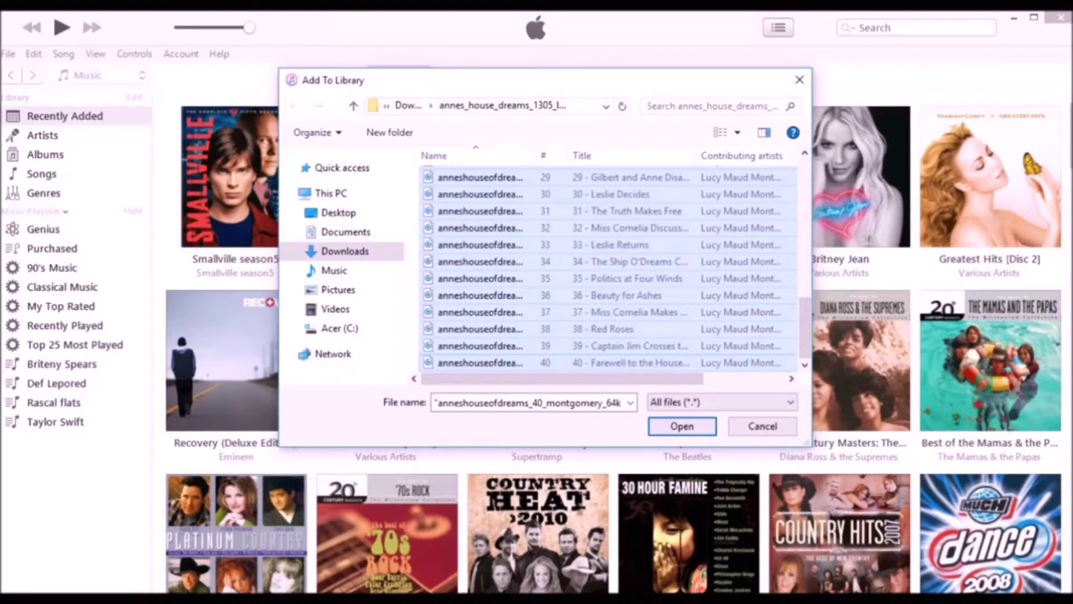
{"action": "left_click", "coordinate": [681, 426]}
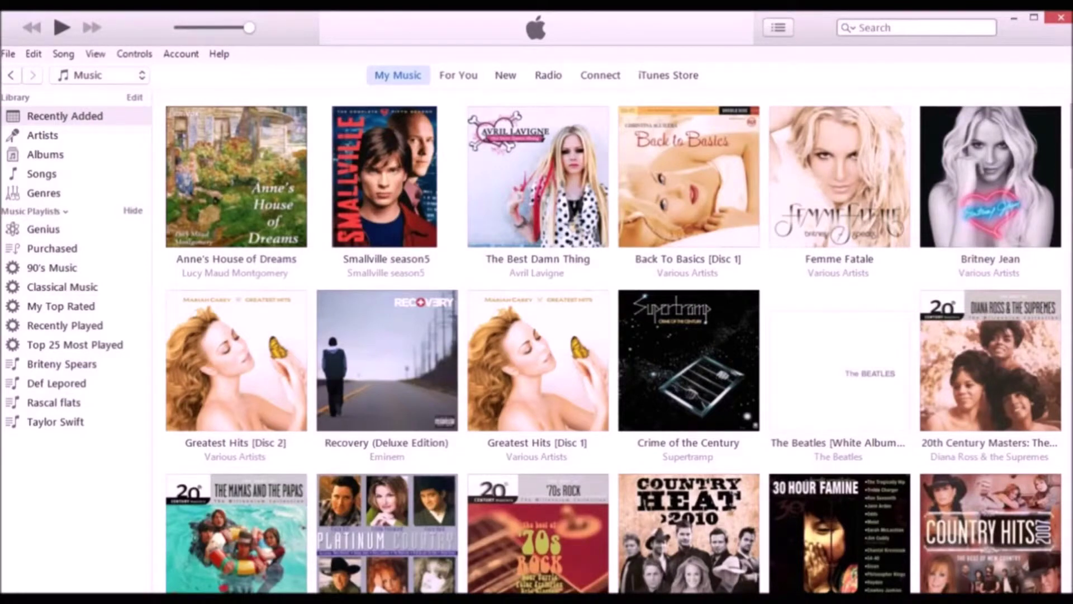
Open Get Info on the Anne's House of Dreams album and confirm editing multiple items.
{"action": "right_click", "coordinate": [252, 180]}
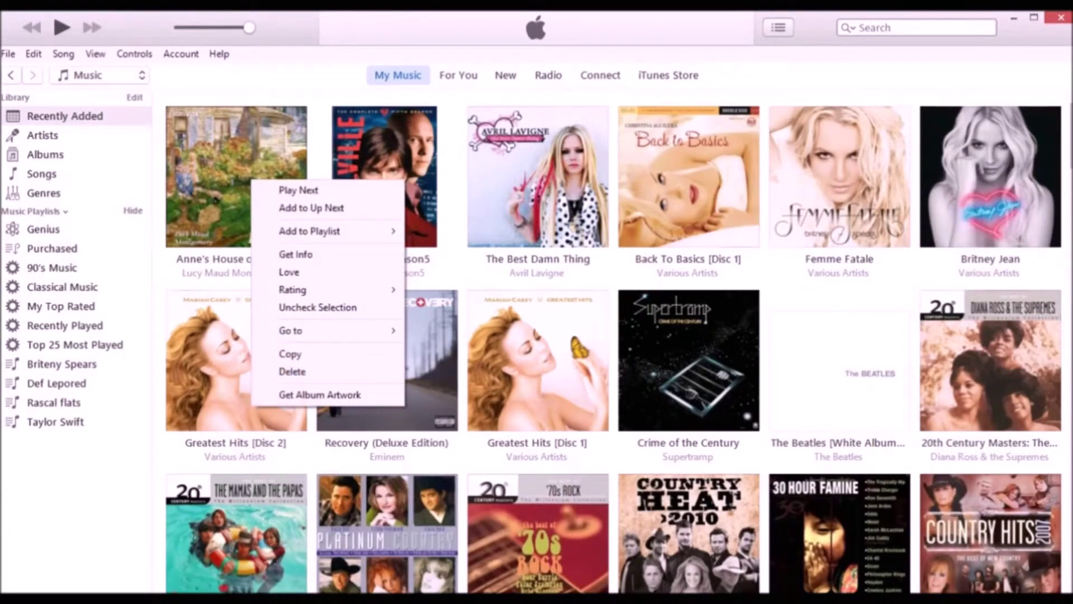
{"action": "mouse_move", "coordinate": [310, 231]}
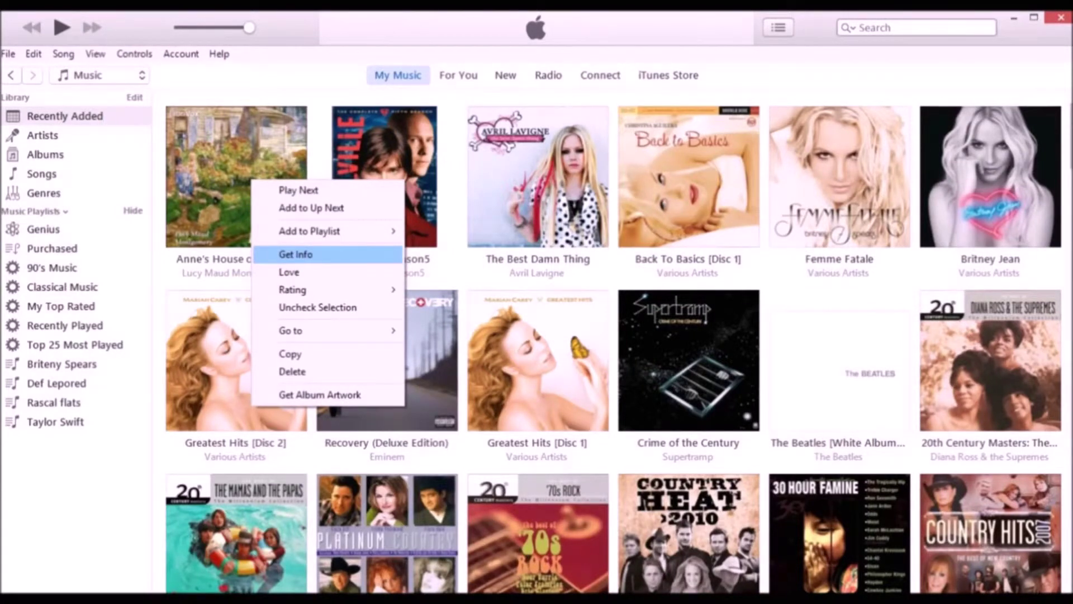
{"action": "left_click", "coordinate": [296, 254]}
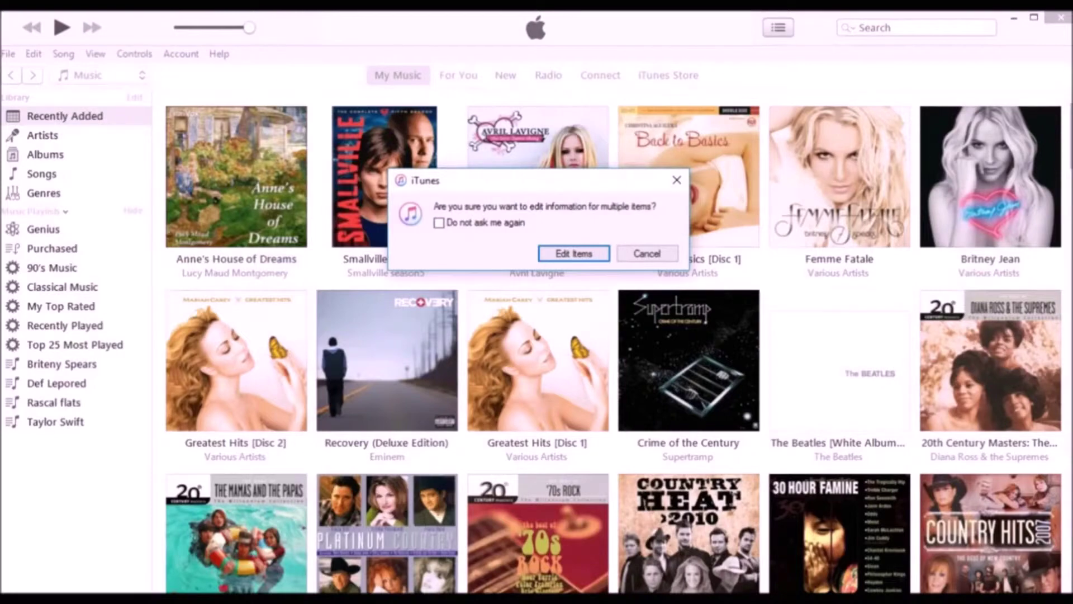
{"action": "left_click", "coordinate": [573, 253]}
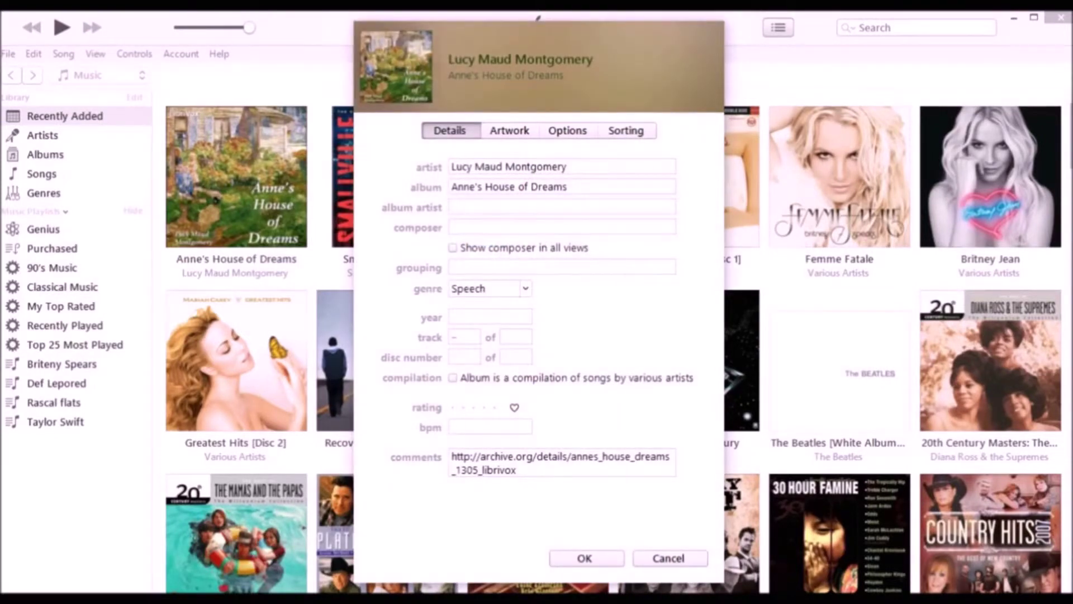
Set media kind to Audiobook with Remember playback position and Skip when shuffling enabled.
{"action": "left_click", "coordinate": [567, 131]}
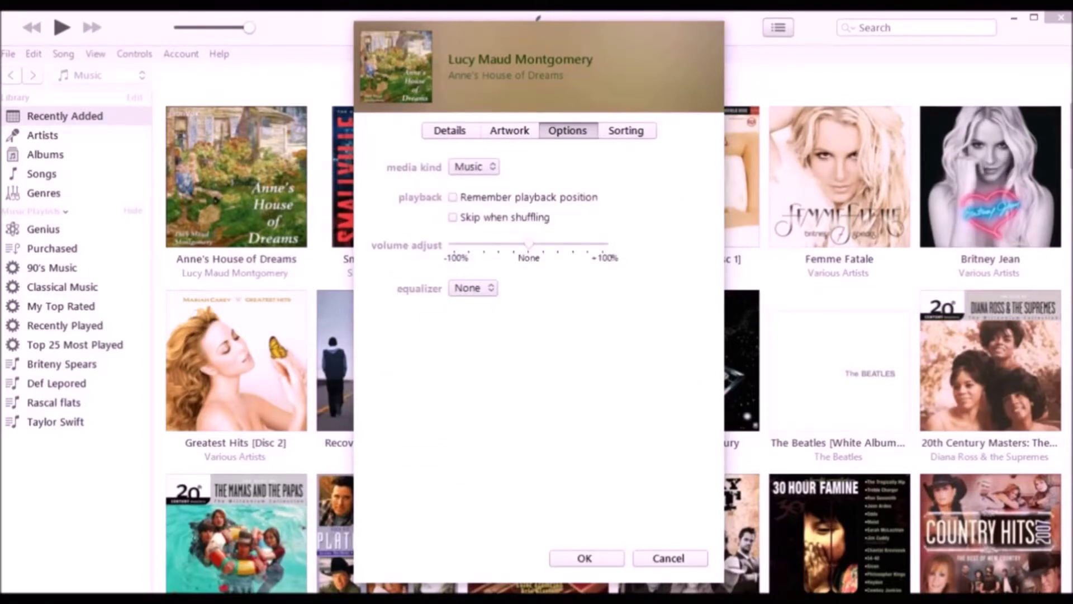
{"action": "left_click", "coordinate": [474, 166]}
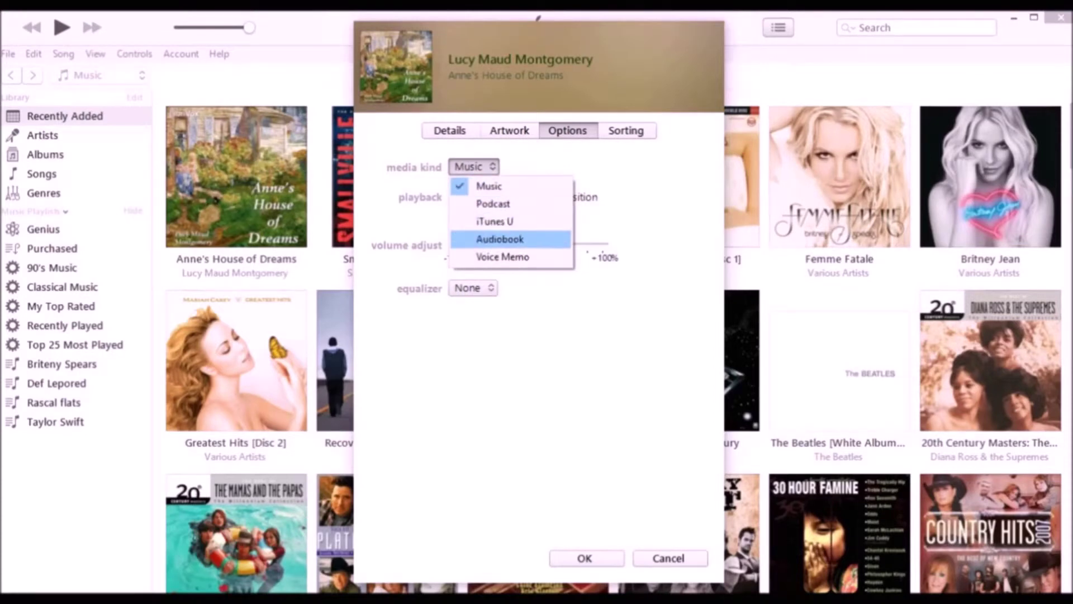
{"action": "left_click", "coordinate": [500, 239]}
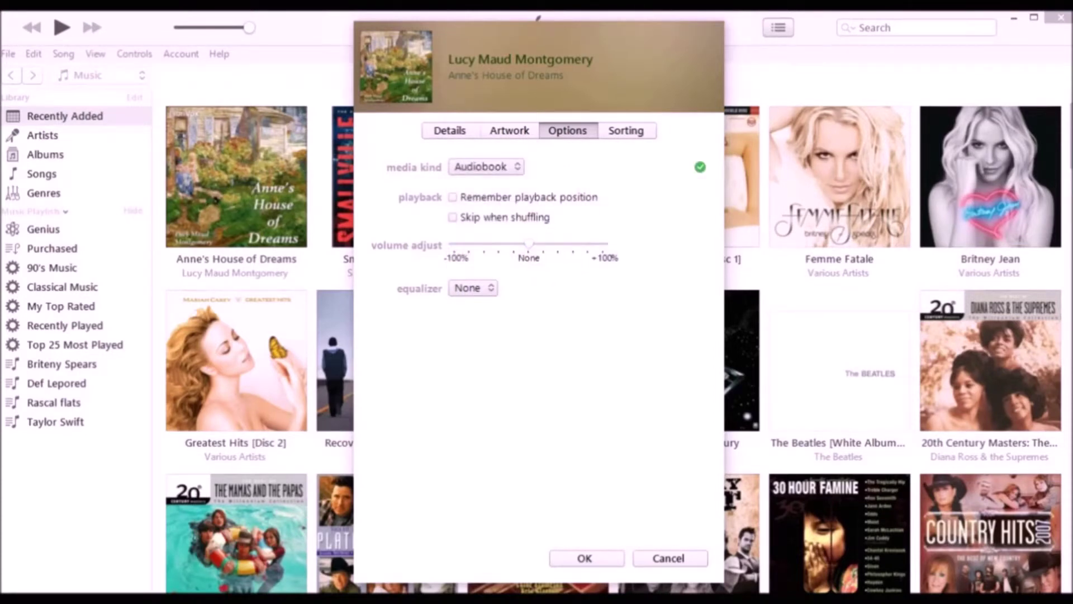
{"action": "left_click", "coordinate": [452, 197]}
{"action": "left_click", "coordinate": [452, 217]}
{"action": "key", "text": "Return"}
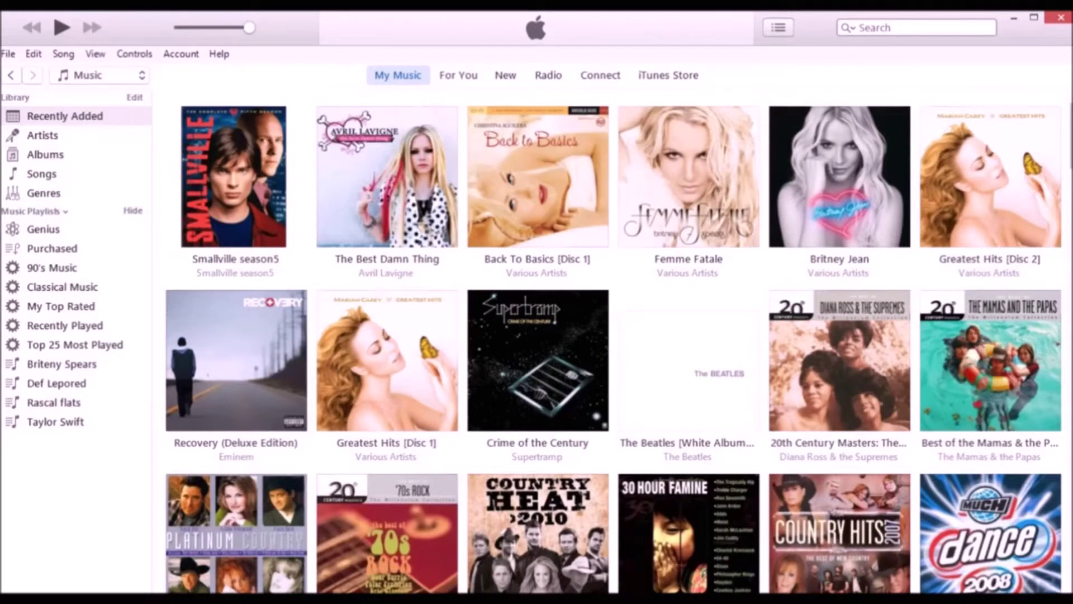
Switch to the Books library and search it for 'Anne'.
{"action": "left_click", "coordinate": [99, 75]}
{"action": "left_click", "coordinate": [100, 75]}
{"action": "left_click", "coordinate": [100, 75]}
{"action": "key", "text": "Down"}
{"action": "key", "text": "Down"}
{"action": "key", "text": "Down"}
{"action": "key", "text": "Down"}
{"action": "key", "text": "Down"}
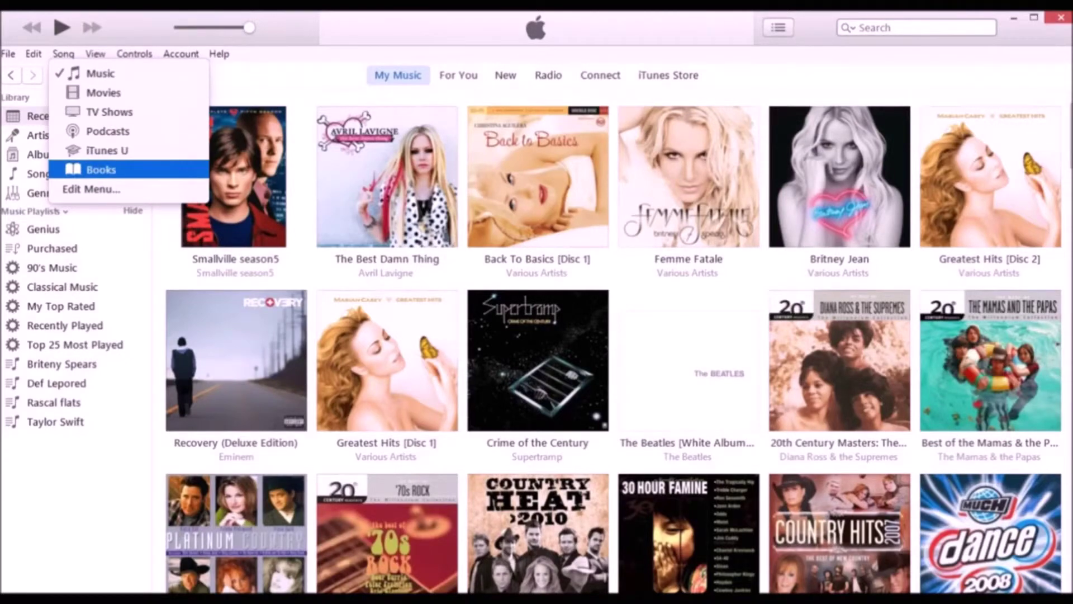
{"action": "key", "text": "Return"}
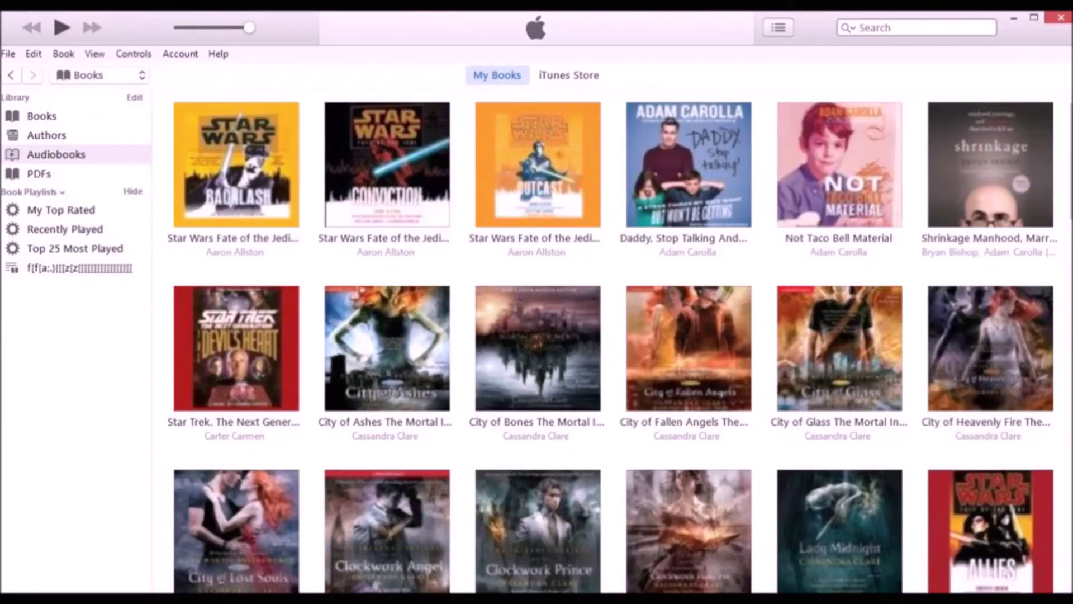
{"action": "left_click", "coordinate": [916, 28]}
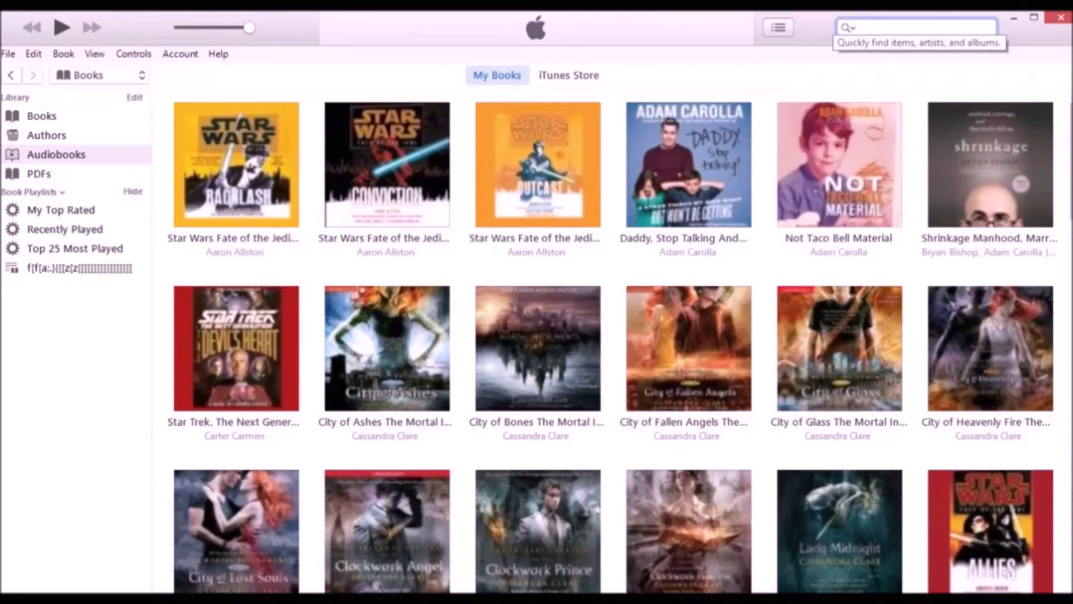
{"action": "type", "text": "A"}
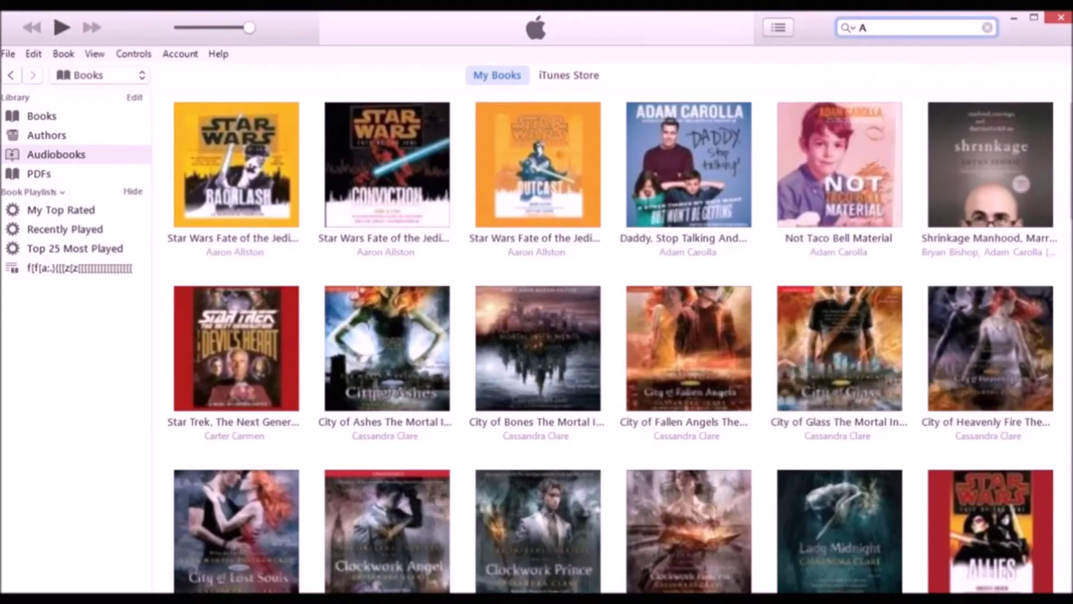
{"action": "type", "text": "nne"}
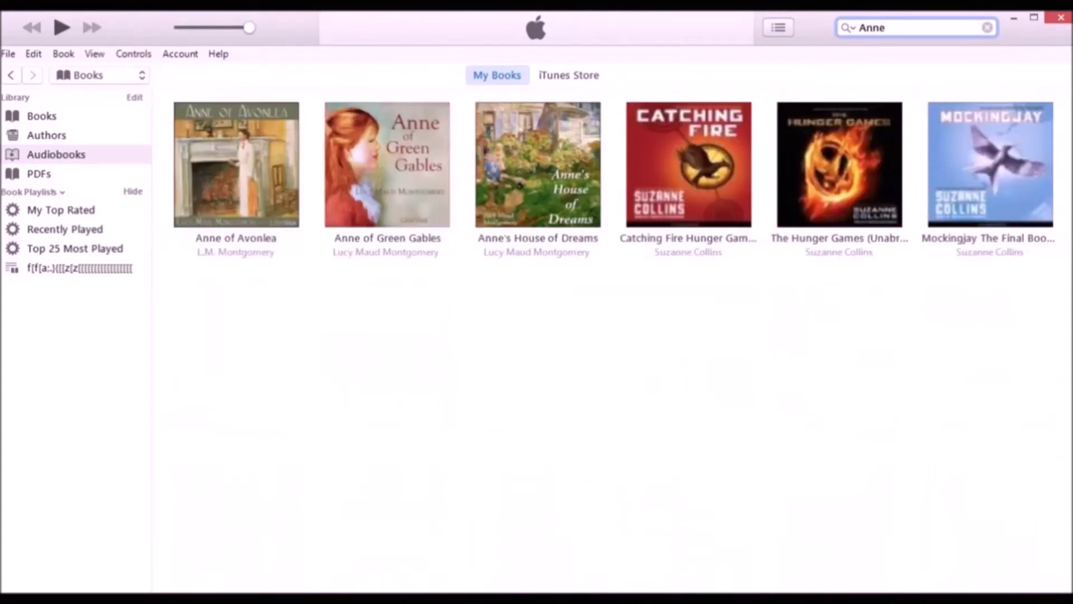